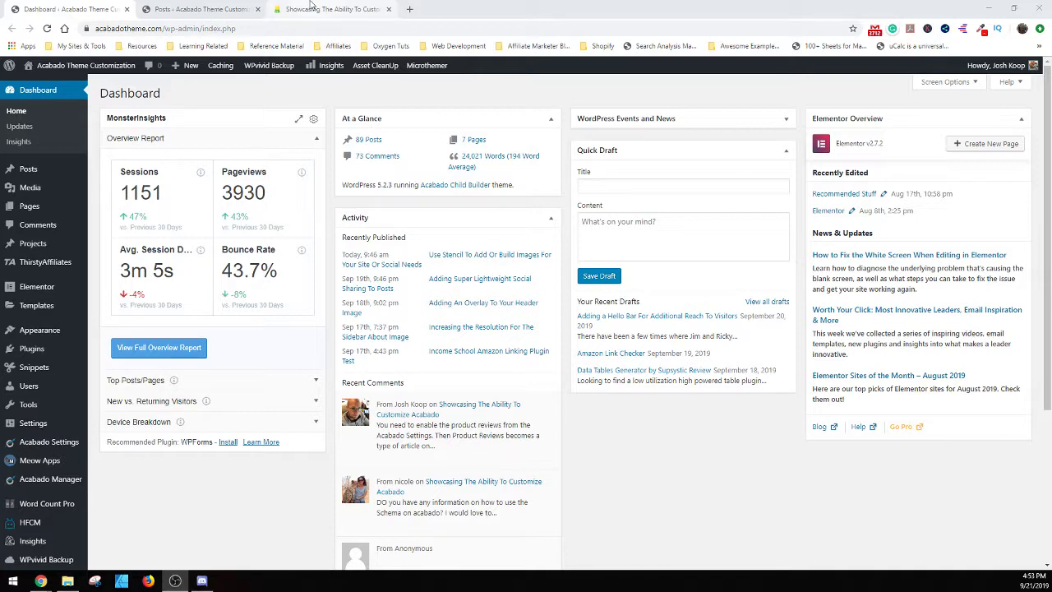
{"action": "left_click", "coordinate": [325, 5]}
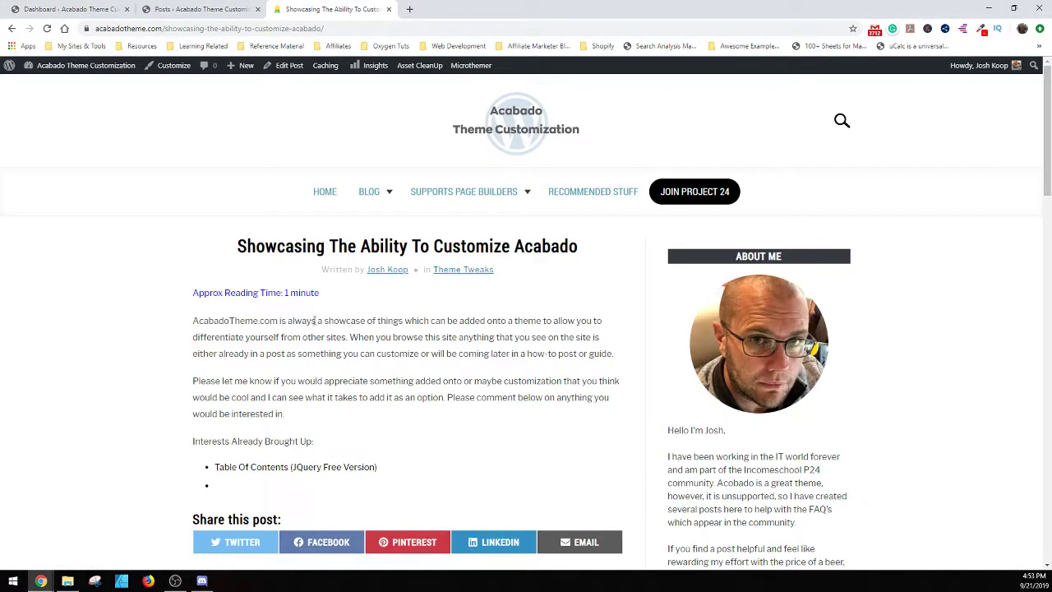
{"action": "scroll", "coordinate": [578, 333], "scroll_direction": "down", "scroll_amount": 1}
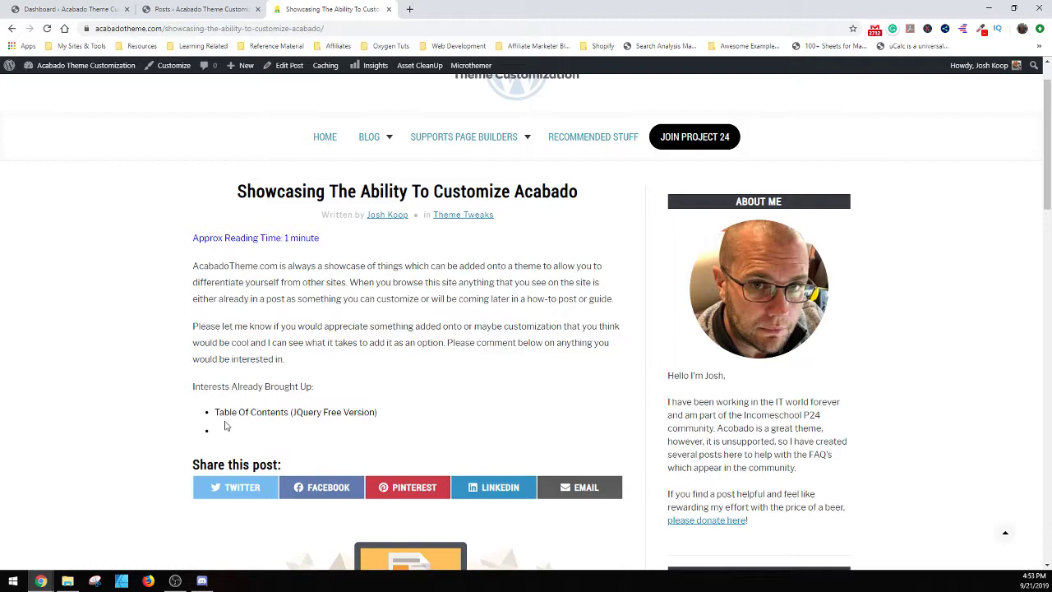
{"action": "scroll", "coordinate": [286, 469], "scroll_direction": "down", "scroll_amount": 1}
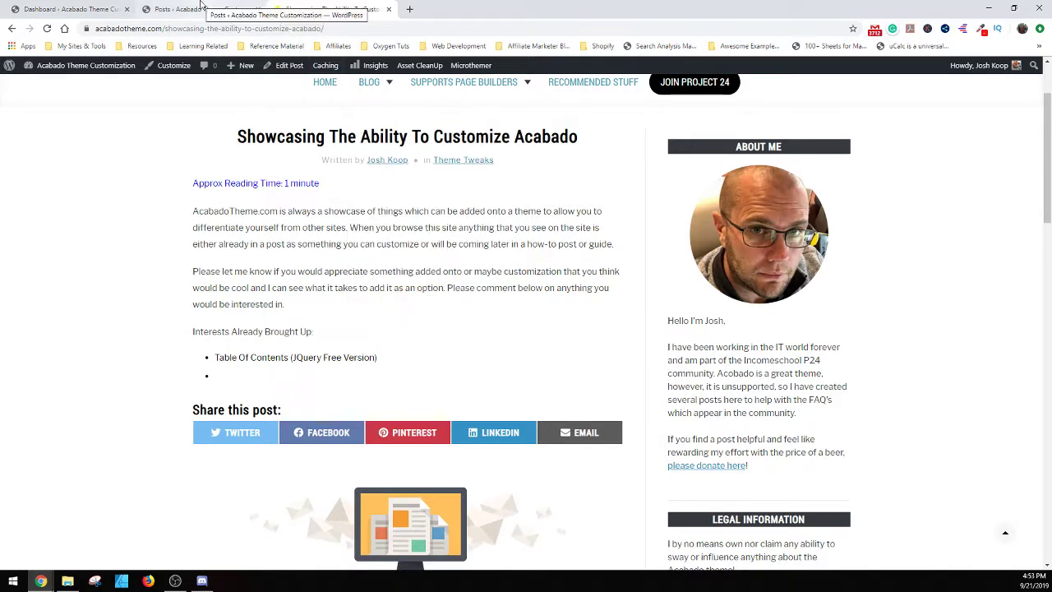
Step: Return to the WordPress dashboard and open the Installed Plugins list
{"action": "left_click", "coordinate": [107, 9]}
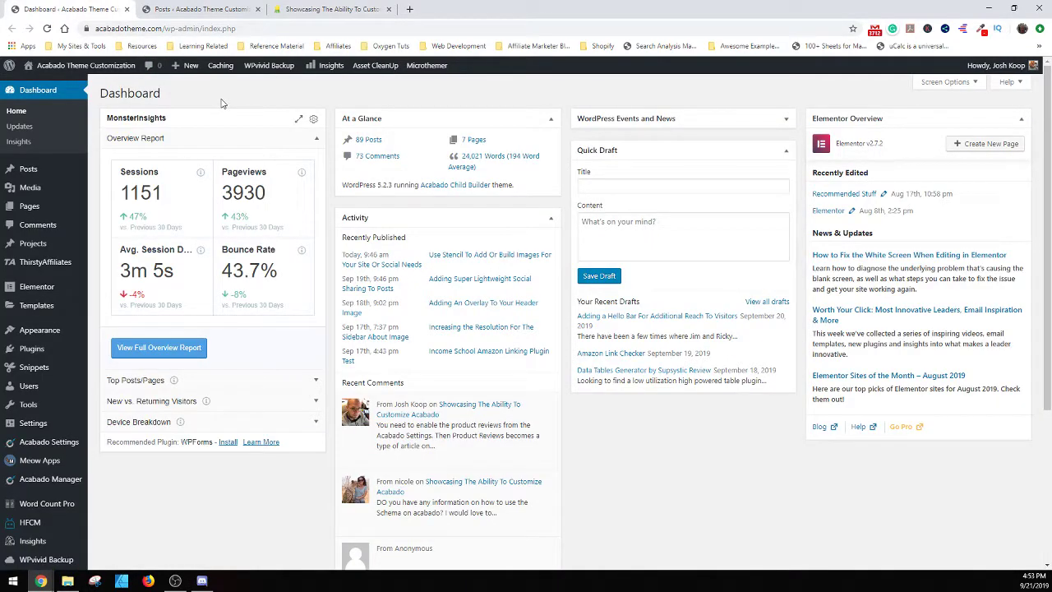
{"action": "mouse_move", "coordinate": [46, 352]}
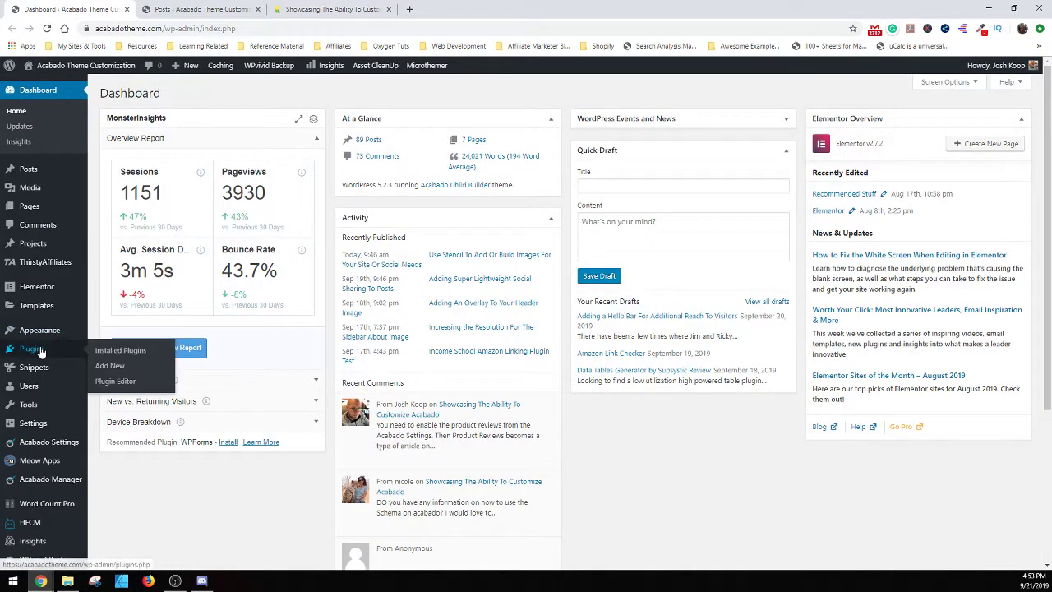
{"action": "right_click", "coordinate": [115, 353]}
{"action": "left_click", "coordinate": [106, 367]}
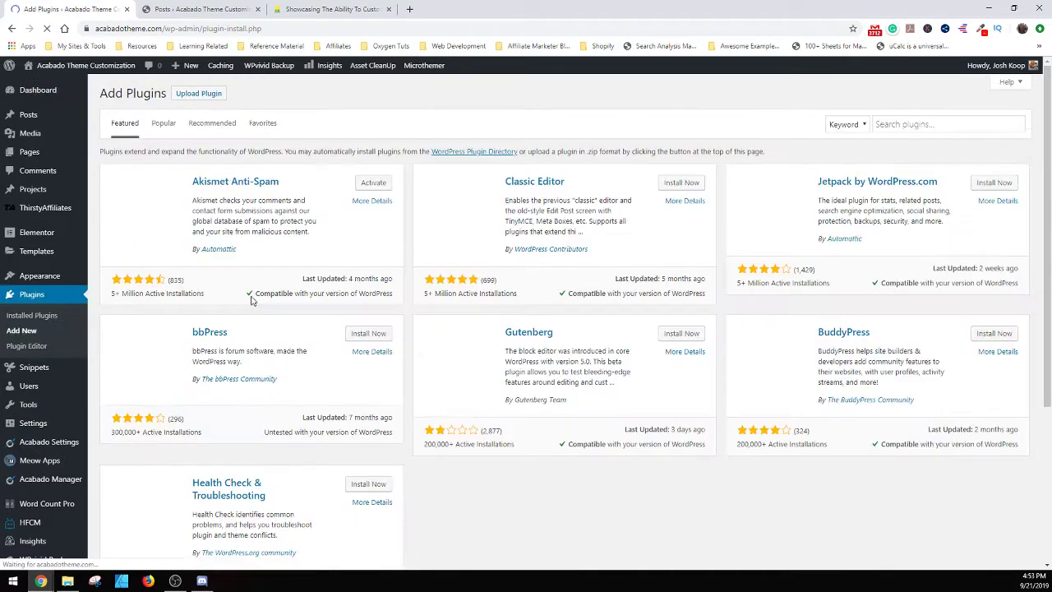
{"action": "left_click", "coordinate": [51, 319]}
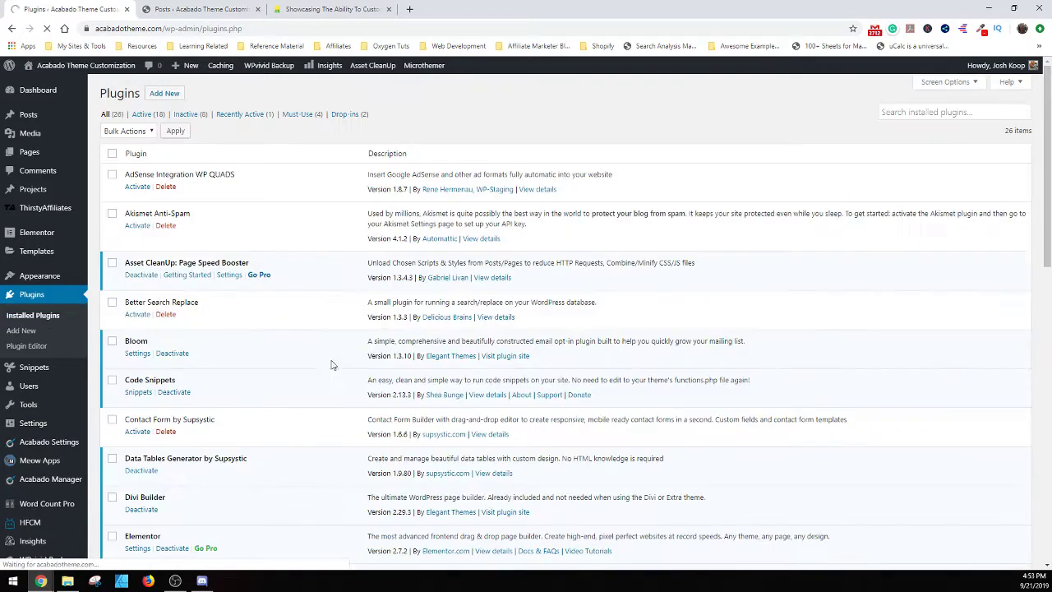
{"action": "scroll", "coordinate": [304, 361], "scroll_direction": "down", "scroll_amount": 10}
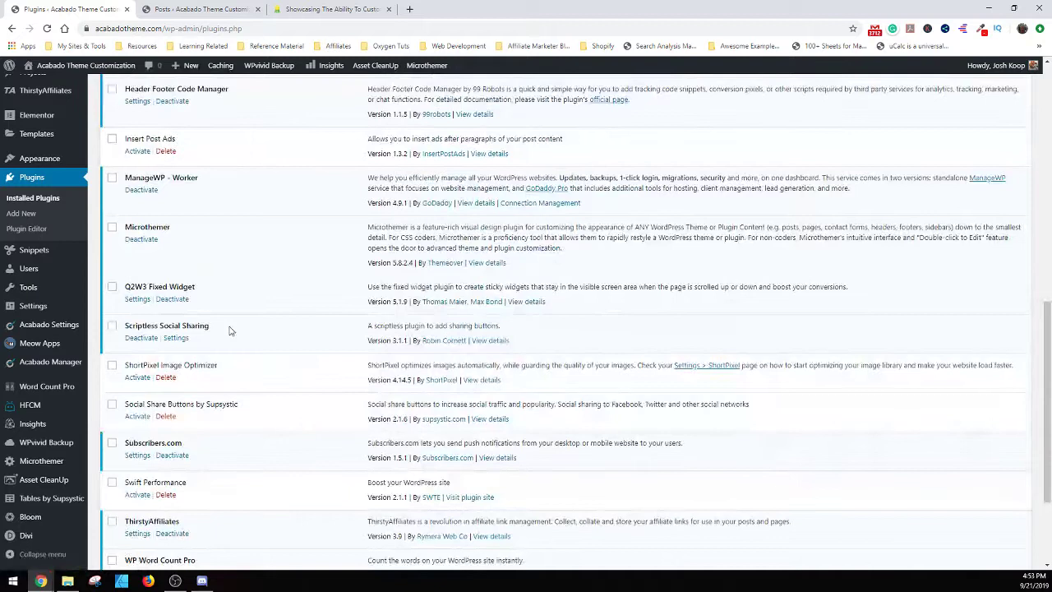
Step: Copy the 'Scriptless Social Sharing' plugin name and go to Plugins > Add New
{"action": "left_click_drag", "start_coordinate": [226, 329], "coordinate": [125, 326]}
{"action": "right_click", "coordinate": [148, 328]}
{"action": "left_click", "coordinate": [261, 333]}
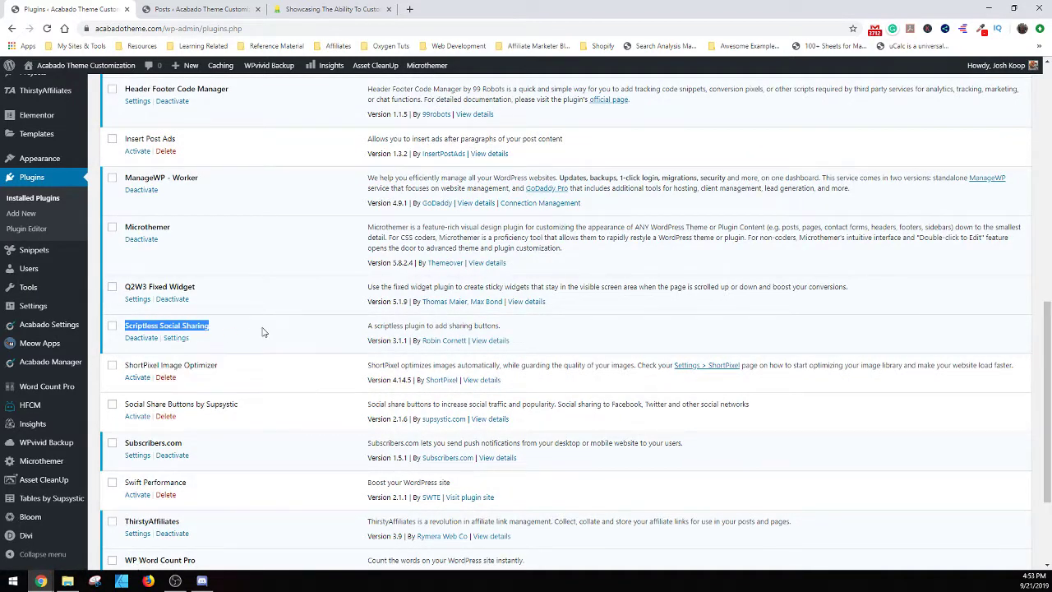
{"action": "left_click", "coordinate": [21, 212]}
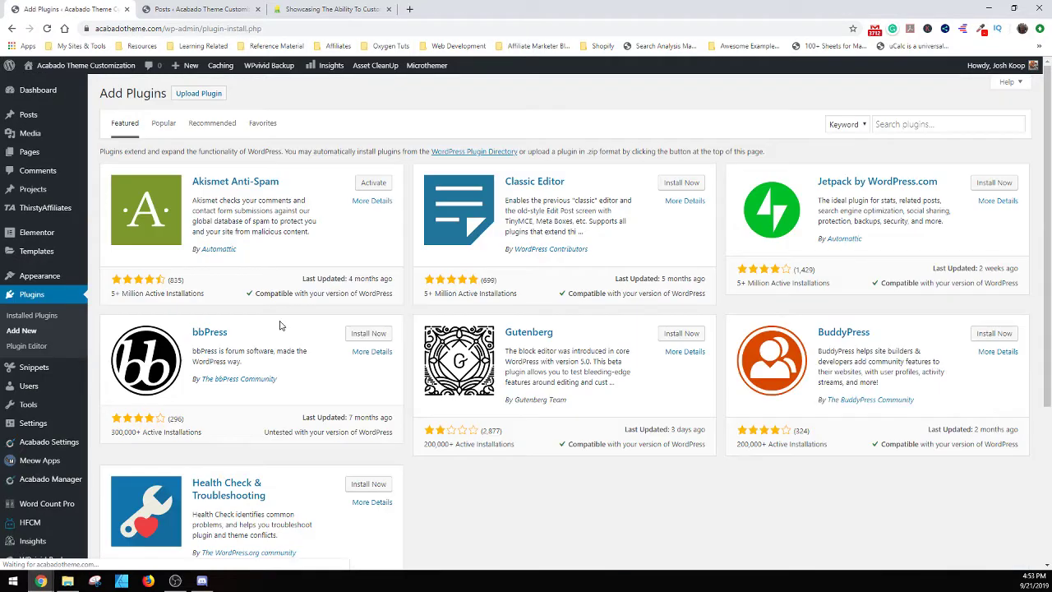
Step: Search the plugin directory for the pasted name 'Scriptless Social Sharing'
{"action": "left_click", "coordinate": [926, 123]}
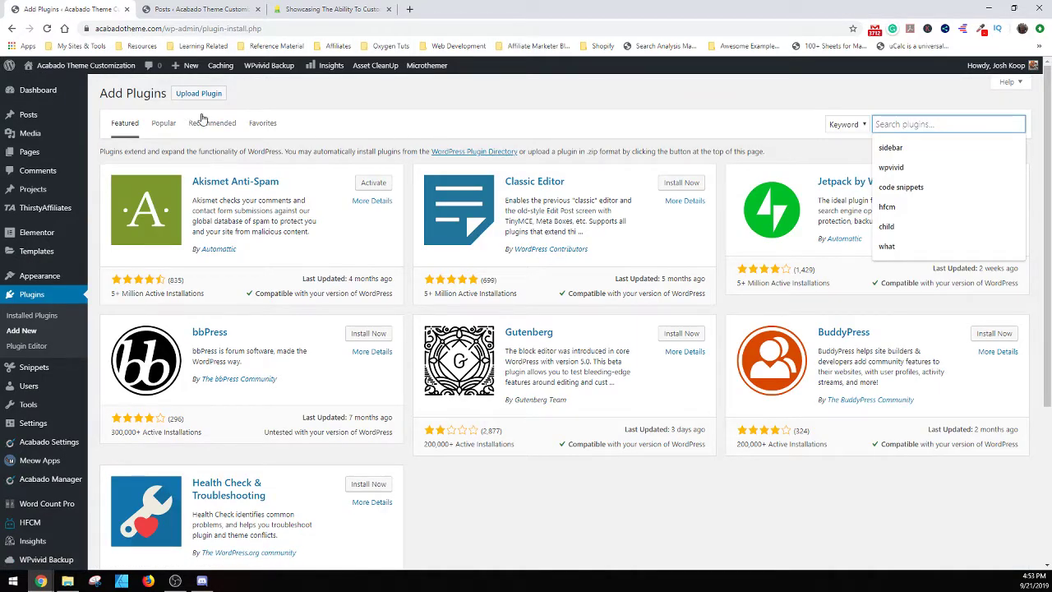
{"action": "right_click", "coordinate": [913, 123]}
{"action": "left_click", "coordinate": [945, 182]}
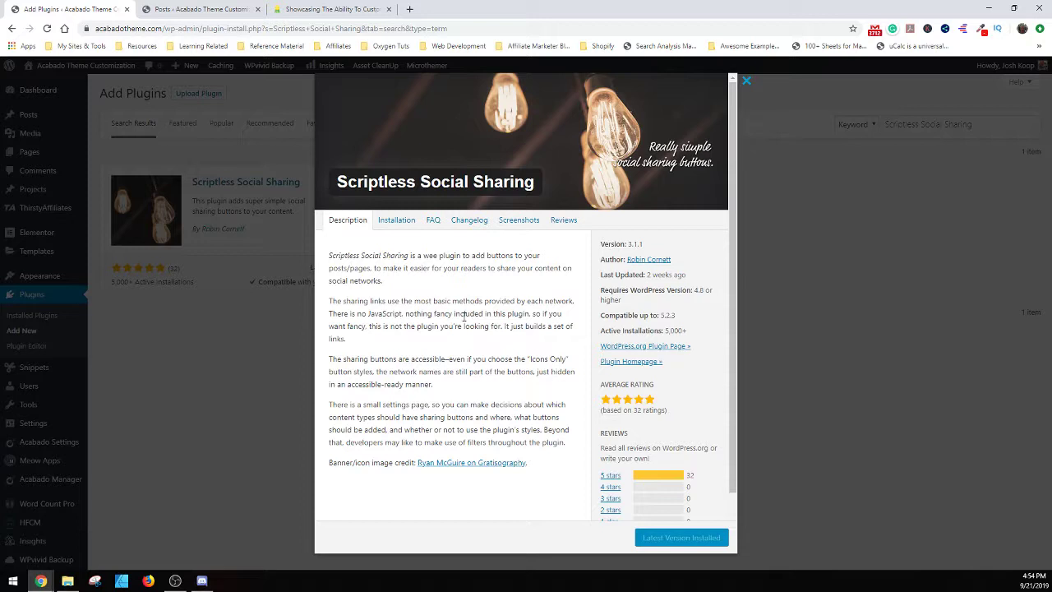
Step: Review the plugin's Installation, Changelog, Screenshots and Reviews details, then close them
{"action": "left_click", "coordinate": [396, 222]}
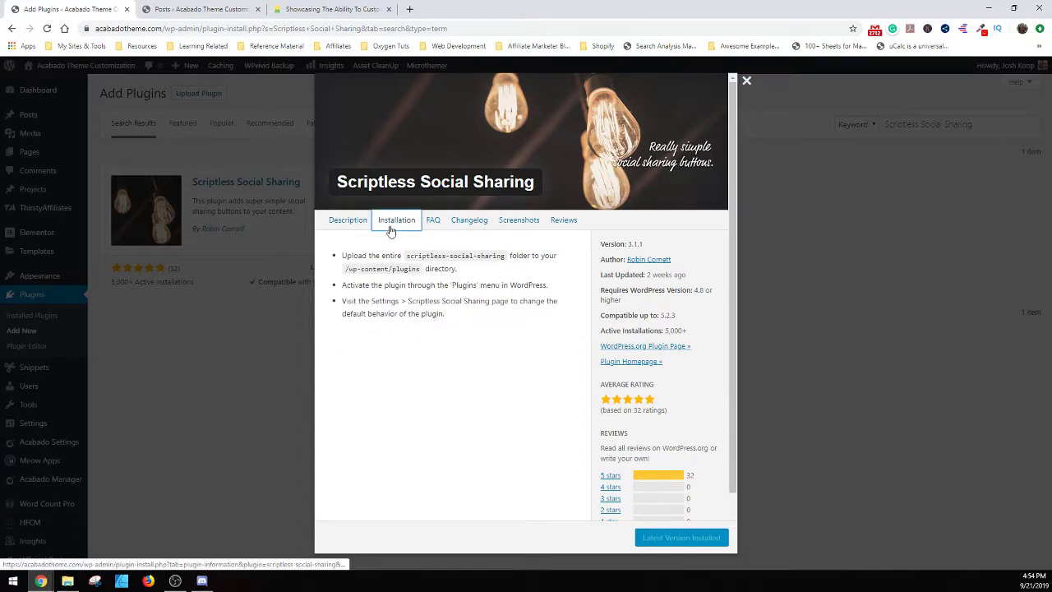
{"action": "left_click", "coordinate": [465, 220]}
{"action": "left_click", "coordinate": [519, 220]}
{"action": "scroll", "coordinate": [486, 328], "scroll_direction": "down", "scroll_amount": 2}
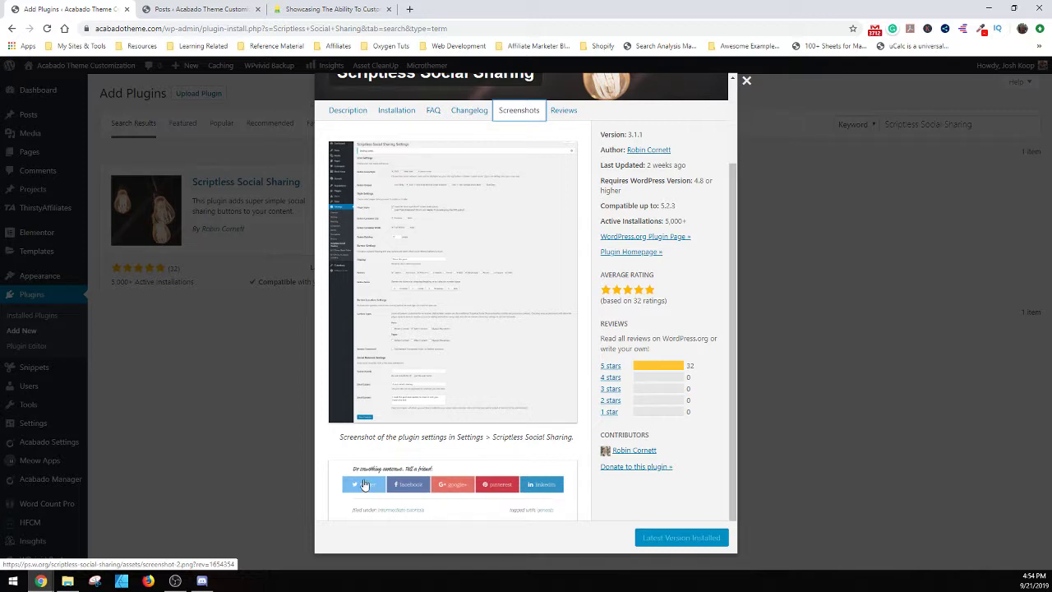
{"action": "scroll", "coordinate": [485, 494], "scroll_direction": "up", "scroll_amount": 1}
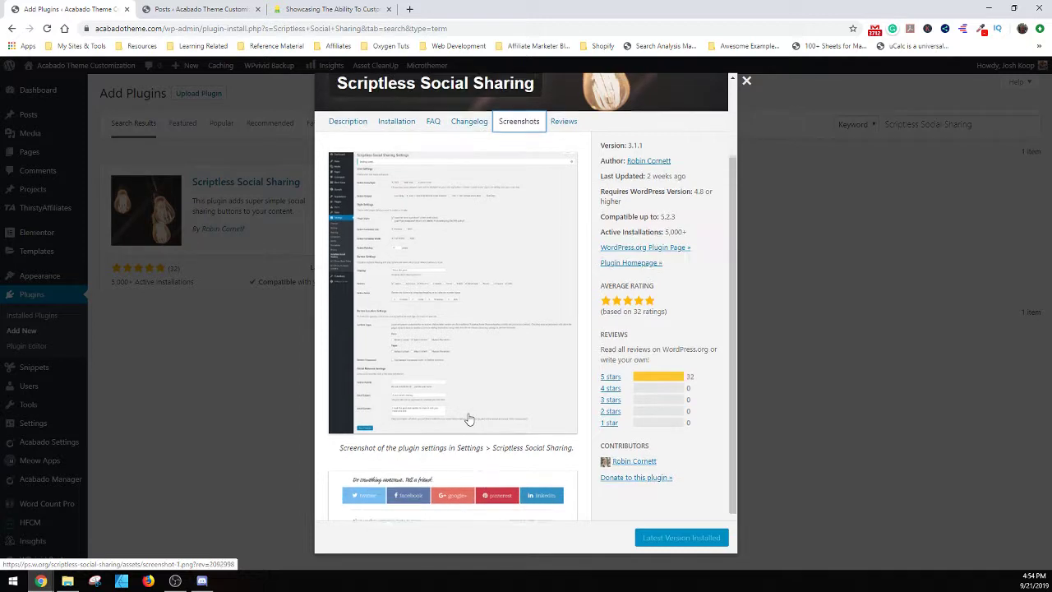
{"action": "scroll", "coordinate": [477, 497], "scroll_direction": "down", "scroll_amount": 1}
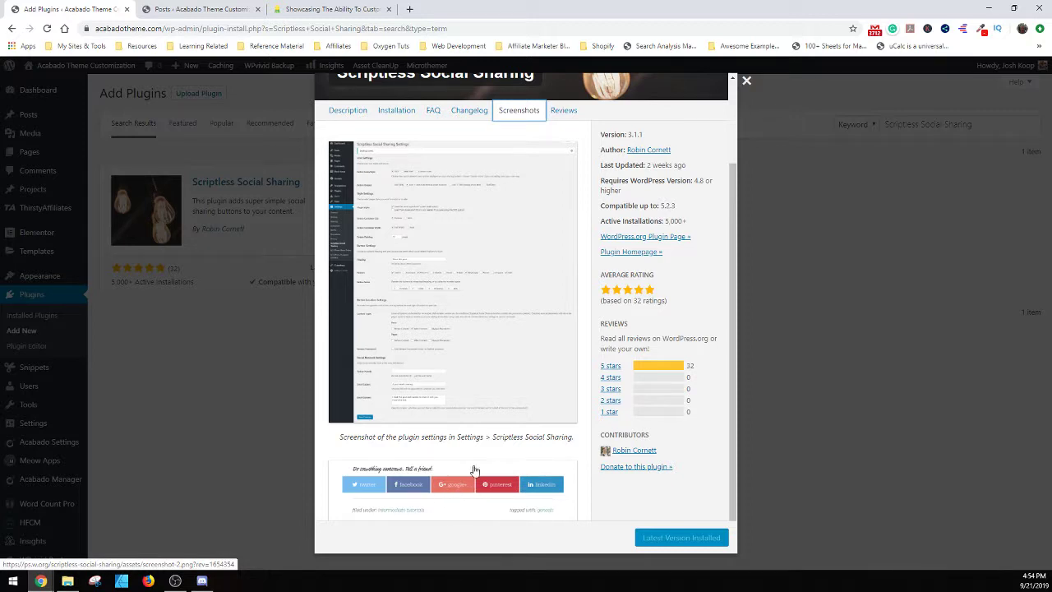
{"action": "scroll", "coordinate": [483, 418], "scroll_direction": "up", "scroll_amount": 2}
{"action": "left_click", "coordinate": [564, 222]}
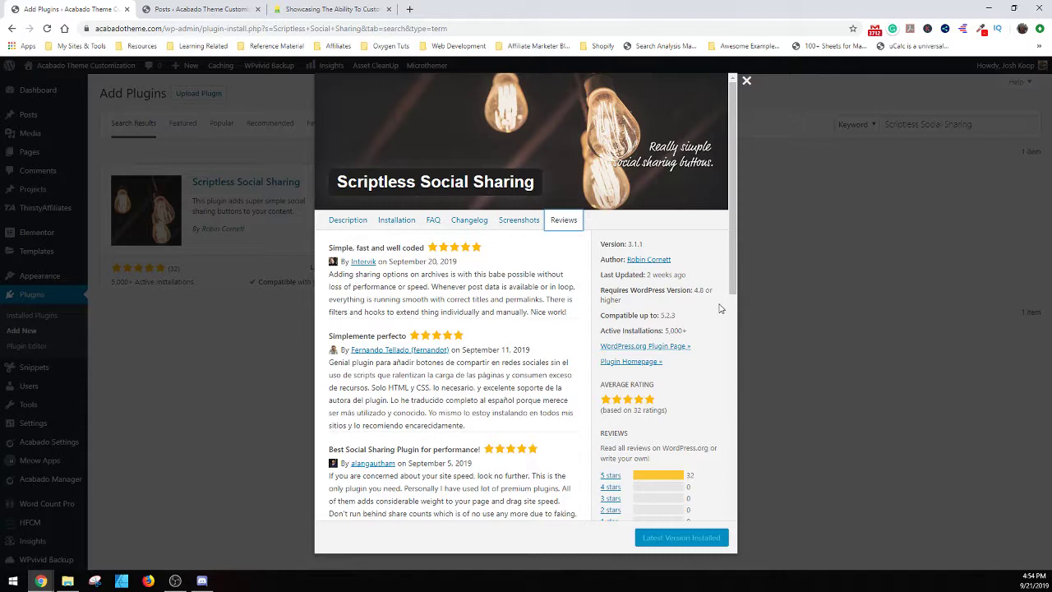
{"action": "left_click", "coordinate": [746, 81]}
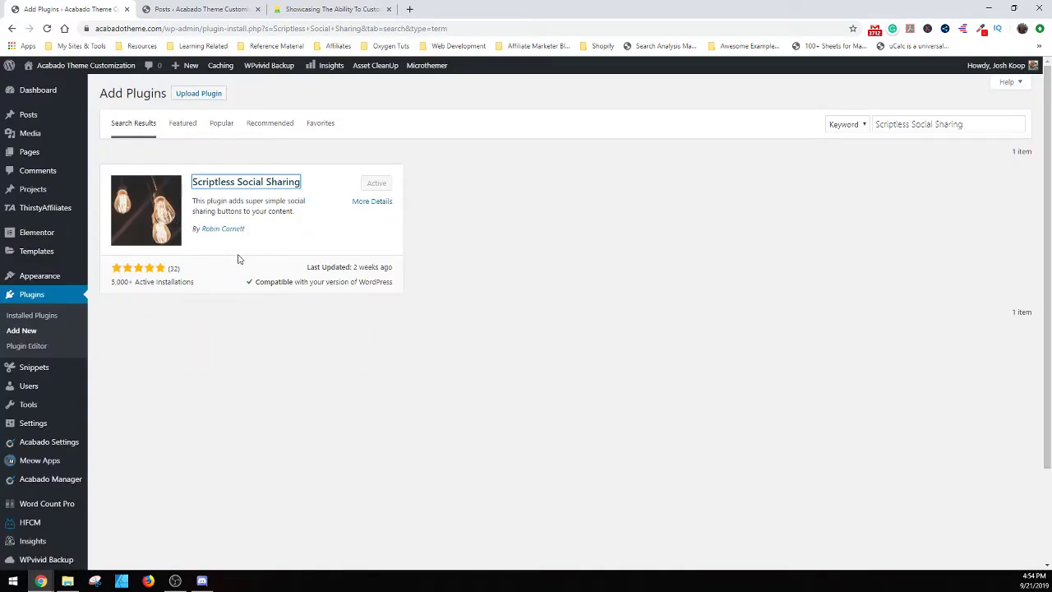
Step: Go to Settings > Scriptless Social Sharing and look over the current sharing options
{"action": "mouse_move", "coordinate": [58, 411]}
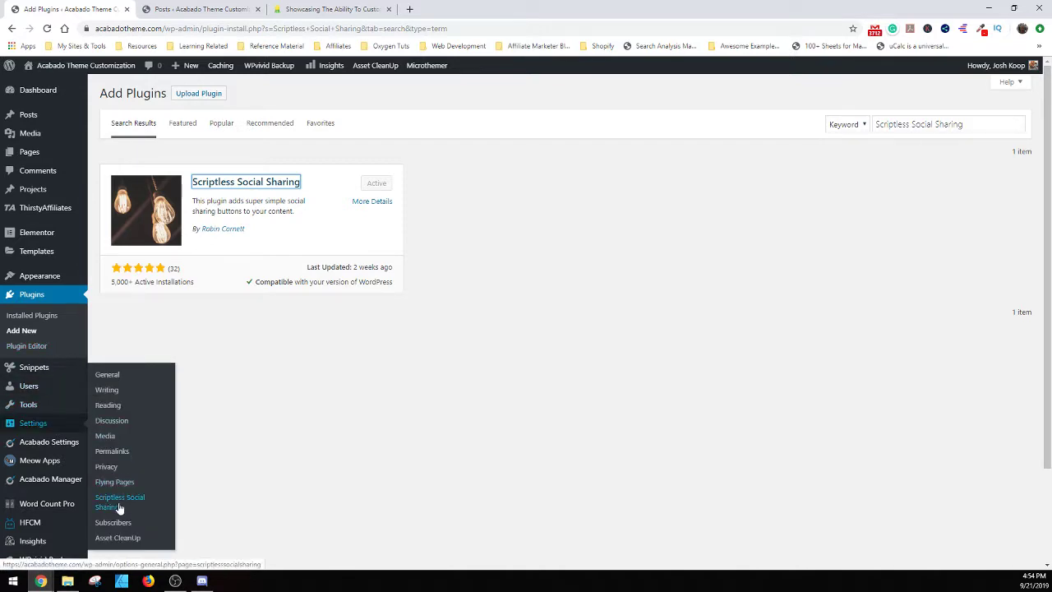
{"action": "left_click", "coordinate": [123, 505]}
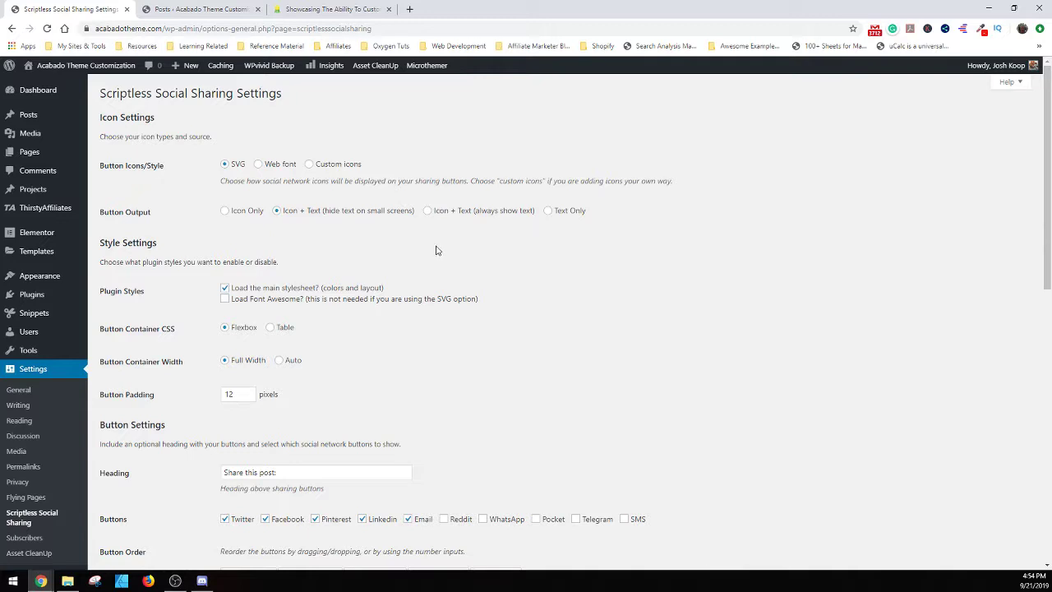
{"action": "scroll", "coordinate": [436, 254], "scroll_direction": "down", "scroll_amount": 3}
{"action": "scroll", "coordinate": [390, 235], "scroll_direction": "up", "scroll_amount": 3}
{"action": "scroll", "coordinate": [427, 275], "scroll_direction": "down", "scroll_amount": 2}
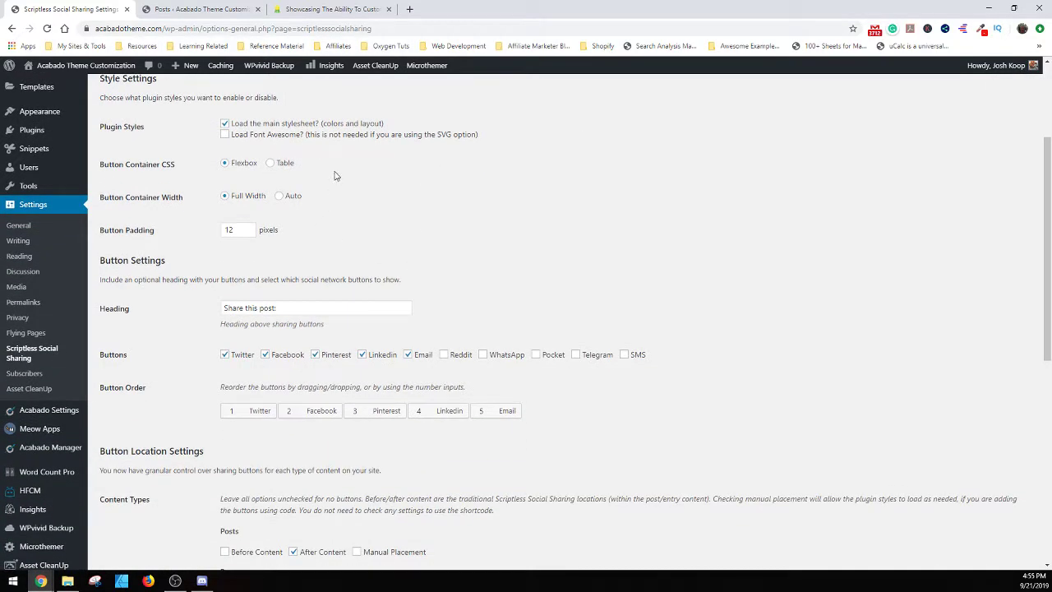
{"action": "left_click", "coordinate": [280, 196]}
{"action": "left_click", "coordinate": [226, 197]}
{"action": "left_click", "coordinate": [246, 233]}
{"action": "left_click", "coordinate": [248, 227]}
{"action": "left_click", "coordinate": [311, 236]}
{"action": "scroll", "coordinate": [378, 274], "scroll_direction": "down", "scroll_amount": 1}
{"action": "left_click_drag", "start_coordinate": [304, 259], "coordinate": [206, 260]}
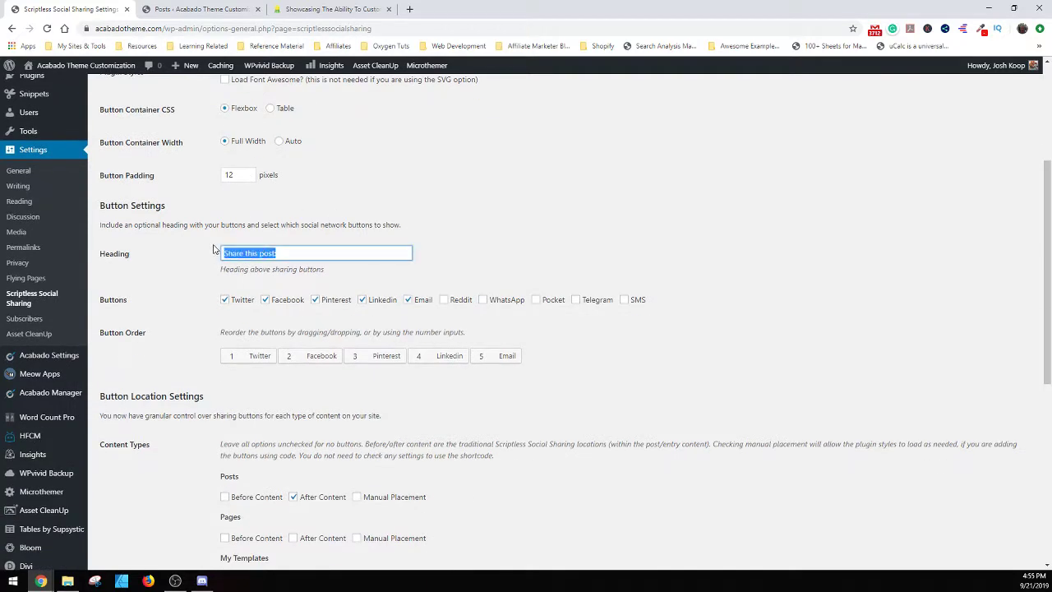
{"action": "left_click", "coordinate": [212, 249]}
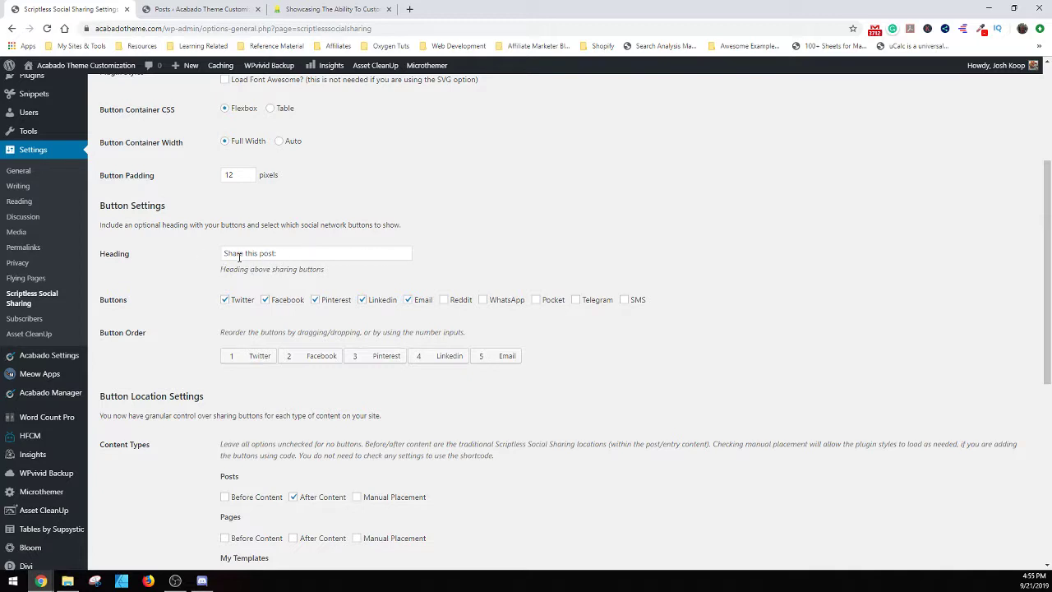
{"action": "left_click", "coordinate": [328, 9]}
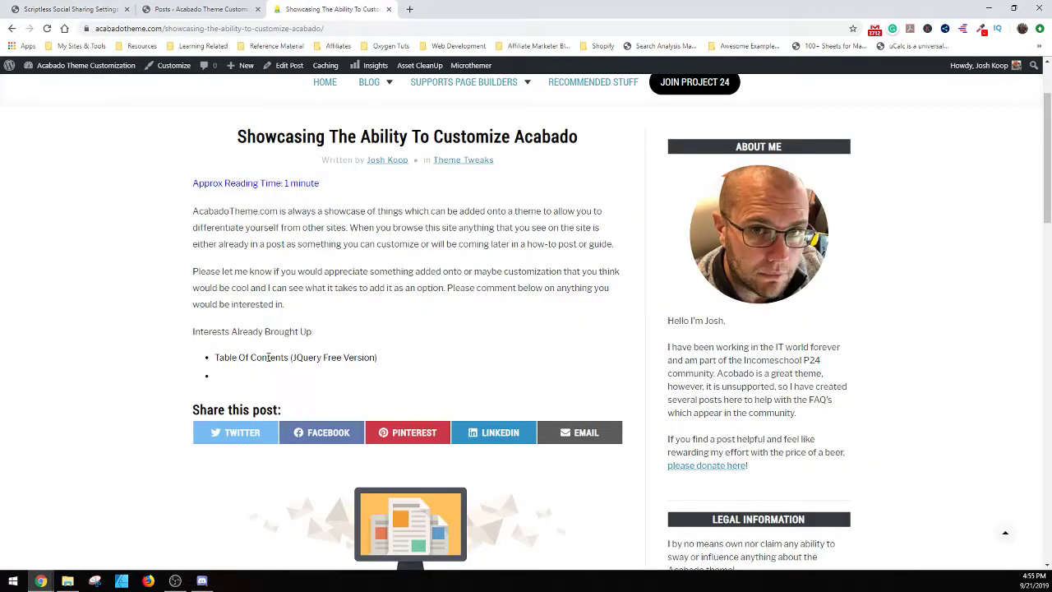
{"action": "left_click_drag", "start_coordinate": [294, 414], "coordinate": [218, 411]}
{"action": "key", "text": "ctrl+a"}
{"action": "left_click", "coordinate": [204, 403]}
{"action": "left_click", "coordinate": [91, 9]}
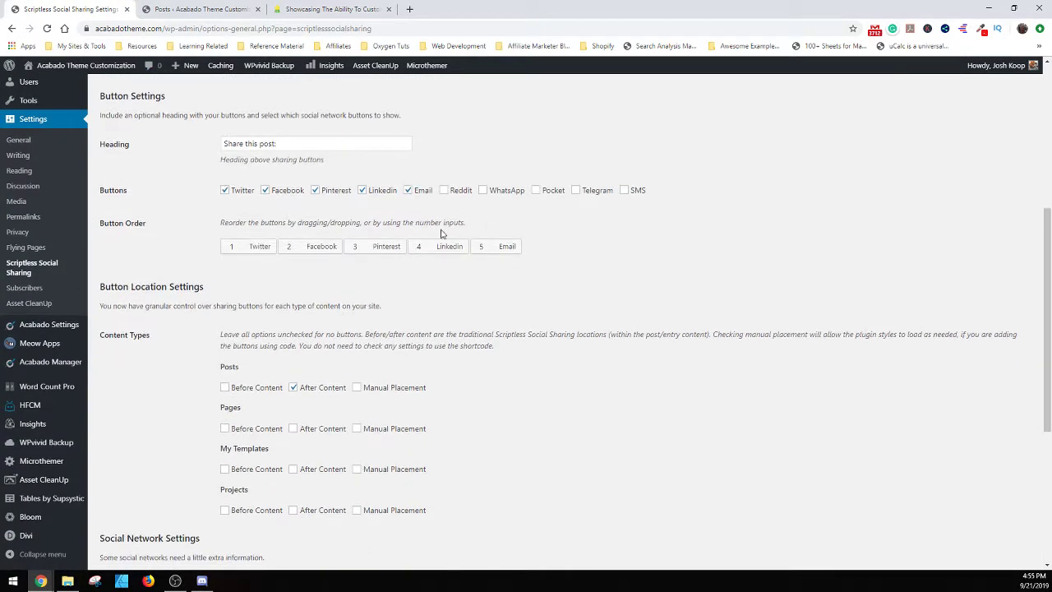
{"action": "scroll", "coordinate": [442, 235], "scroll_direction": "up", "scroll_amount": 1}
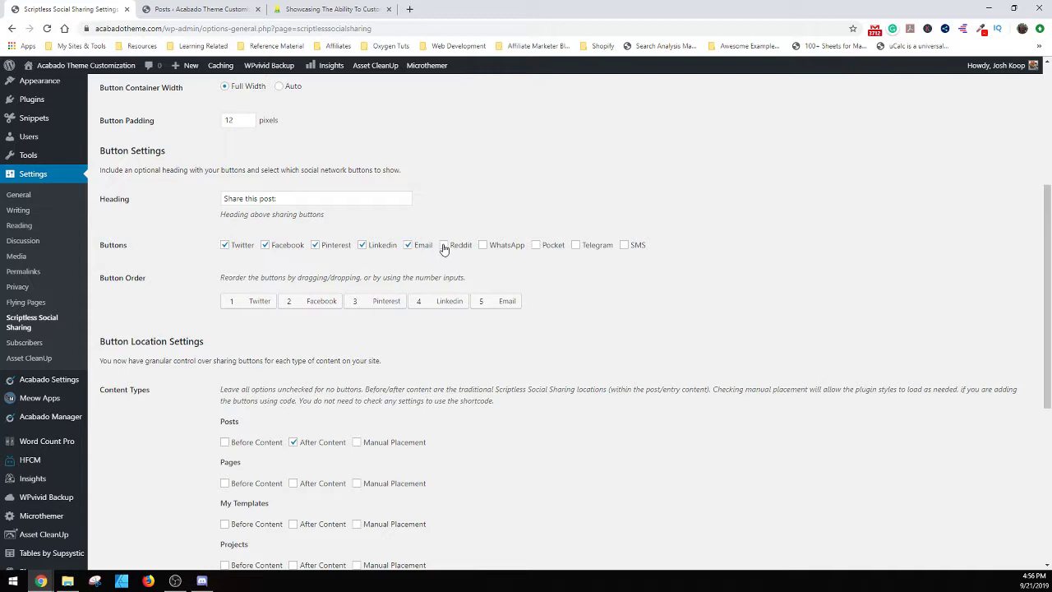
Step: Enable the Reddit button and set its order to 4, ahead of LinkedIn and Email
{"action": "left_click", "coordinate": [443, 247]}
{"action": "double_click", "coordinate": [526, 303]}
{"action": "left_click", "coordinate": [544, 304]}
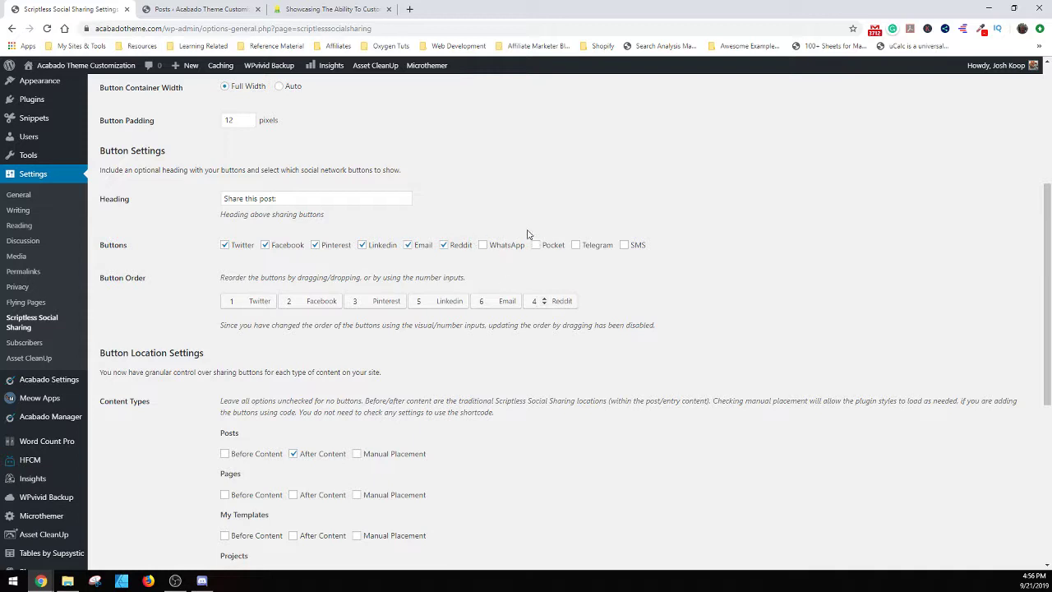
{"action": "scroll", "coordinate": [427, 186], "scroll_direction": "down", "scroll_amount": 3}
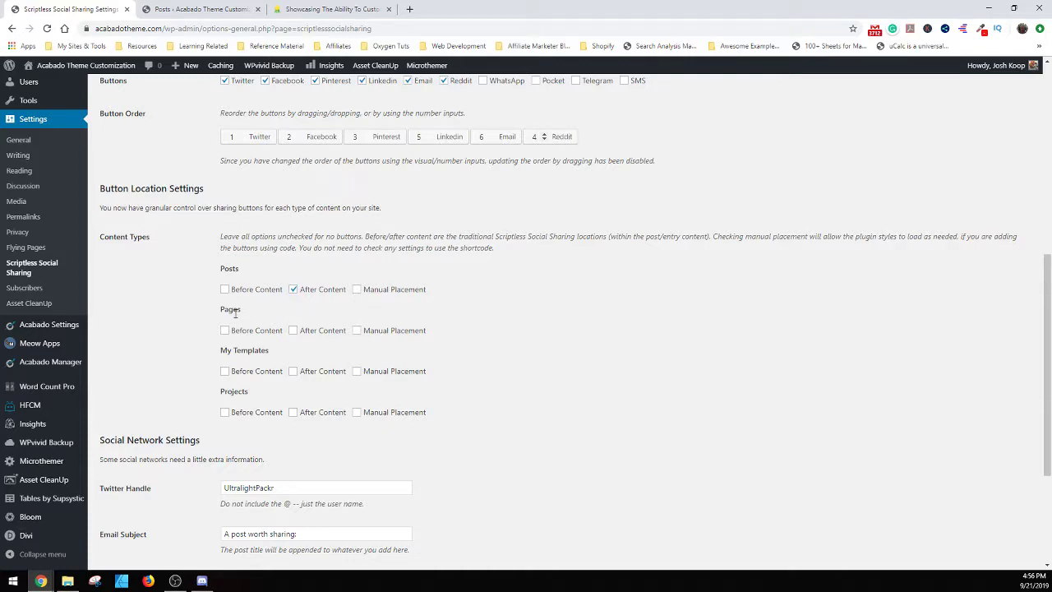
Step: Turn on Before Content share buttons for Posts
{"action": "scroll", "coordinate": [274, 293], "scroll_direction": "down", "scroll_amount": 2}
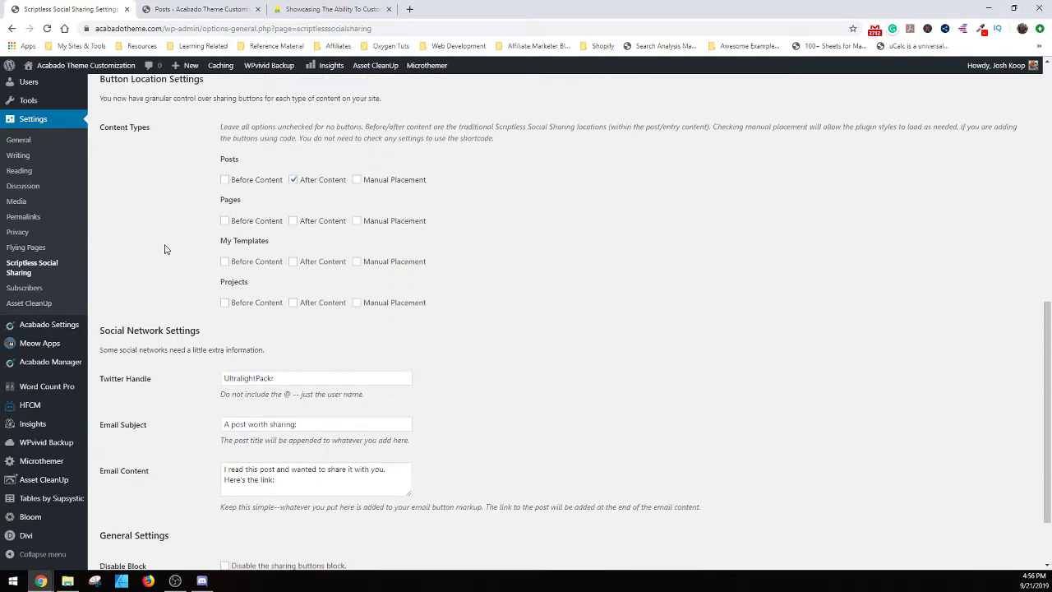
{"action": "left_click", "coordinate": [225, 179]}
{"action": "left_click", "coordinate": [225, 180]}
{"action": "left_click", "coordinate": [224, 180]}
{"action": "scroll", "coordinate": [174, 230], "scroll_direction": "down", "scroll_amount": 2}
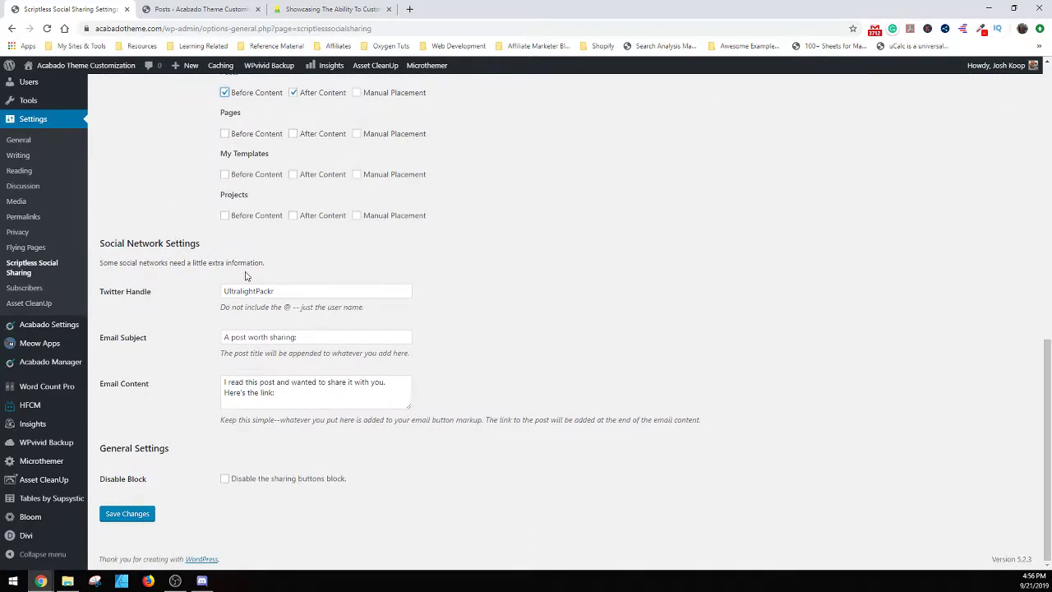
Step: Look at the posts list and published post, then return to the sharing settings
{"action": "left_click", "coordinate": [210, 11]}
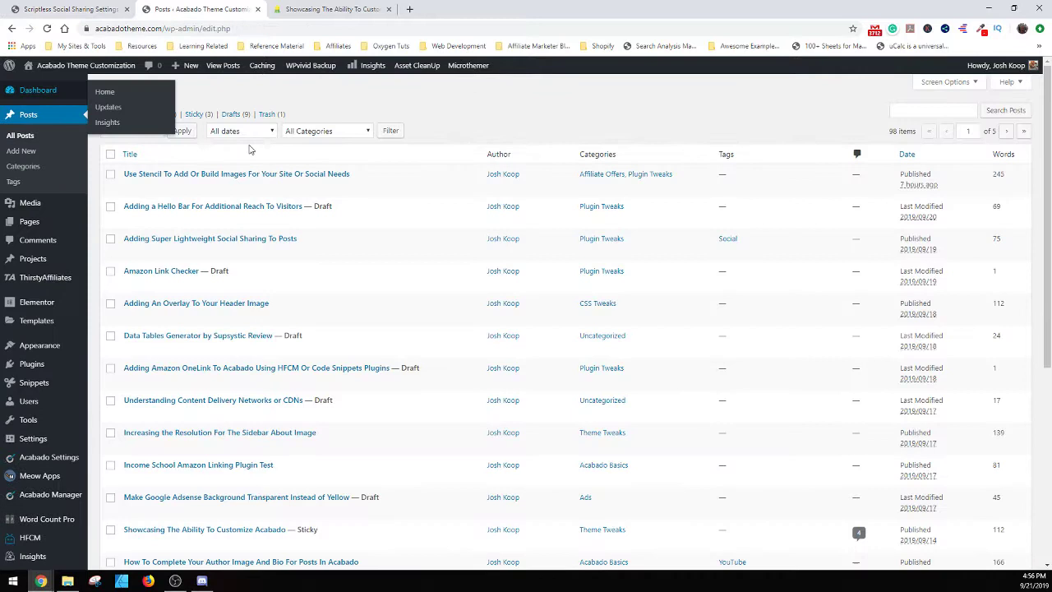
{"action": "key", "text": "ctrl+Tab"}
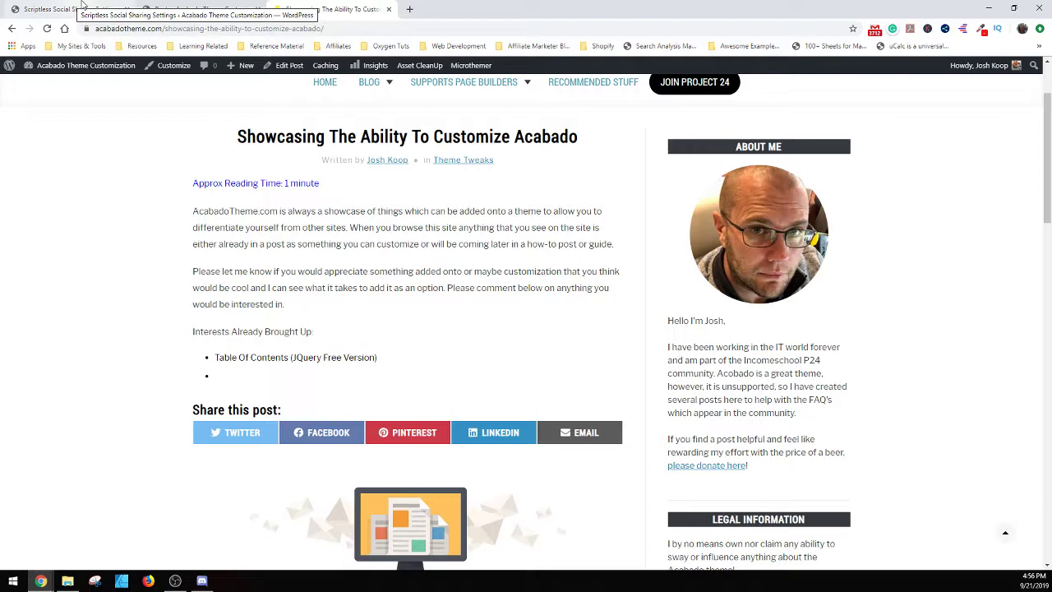
{"action": "left_click", "coordinate": [82, 6]}
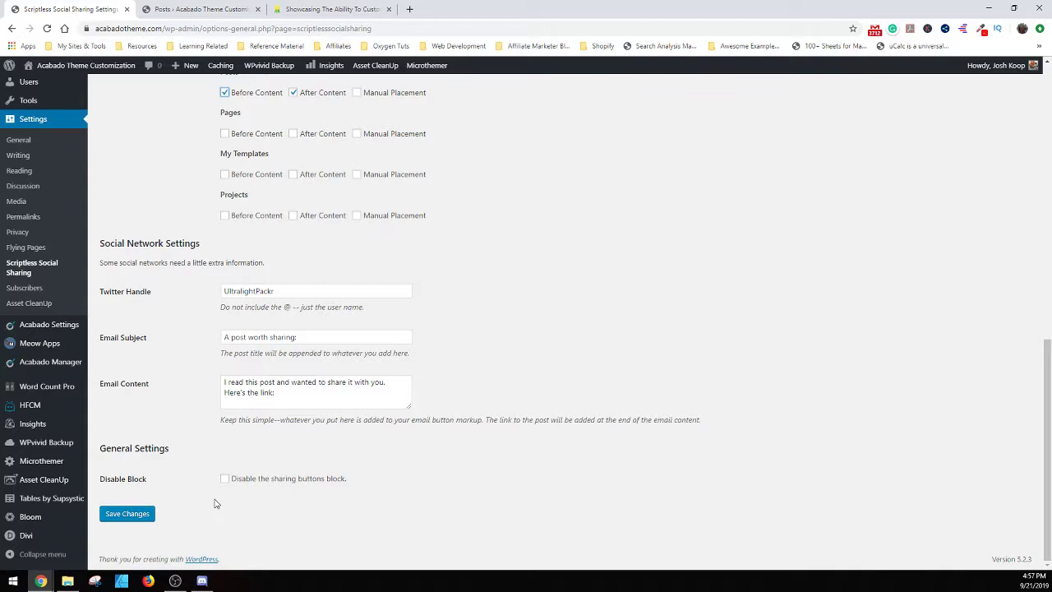
Step: Save the sharing settings and reload the published post to view the new share bars
{"action": "left_click", "coordinate": [150, 516]}
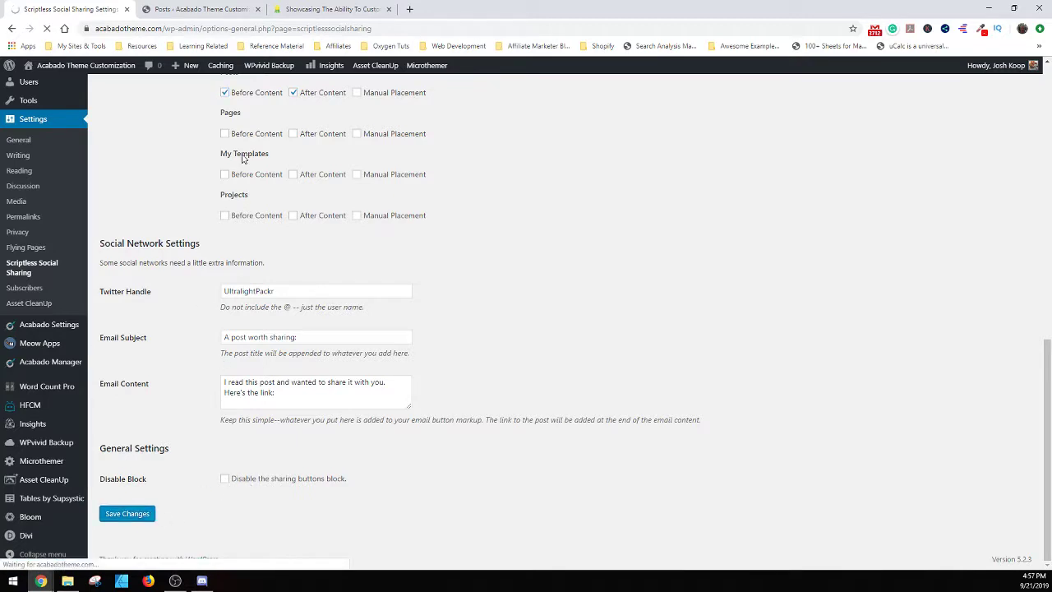
{"action": "left_click", "coordinate": [316, 10]}
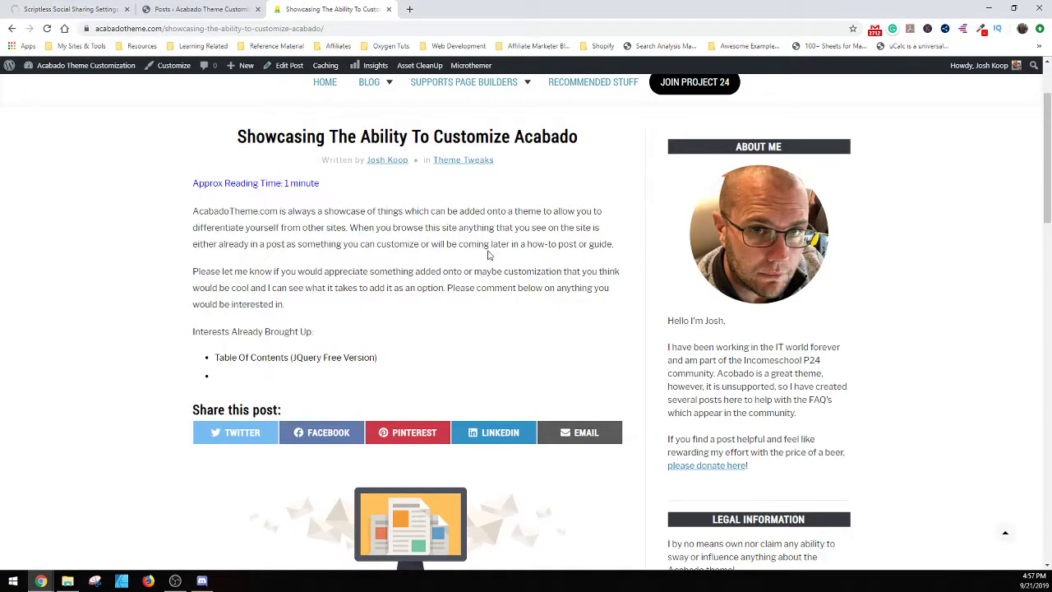
{"action": "left_click", "coordinate": [48, 29]}
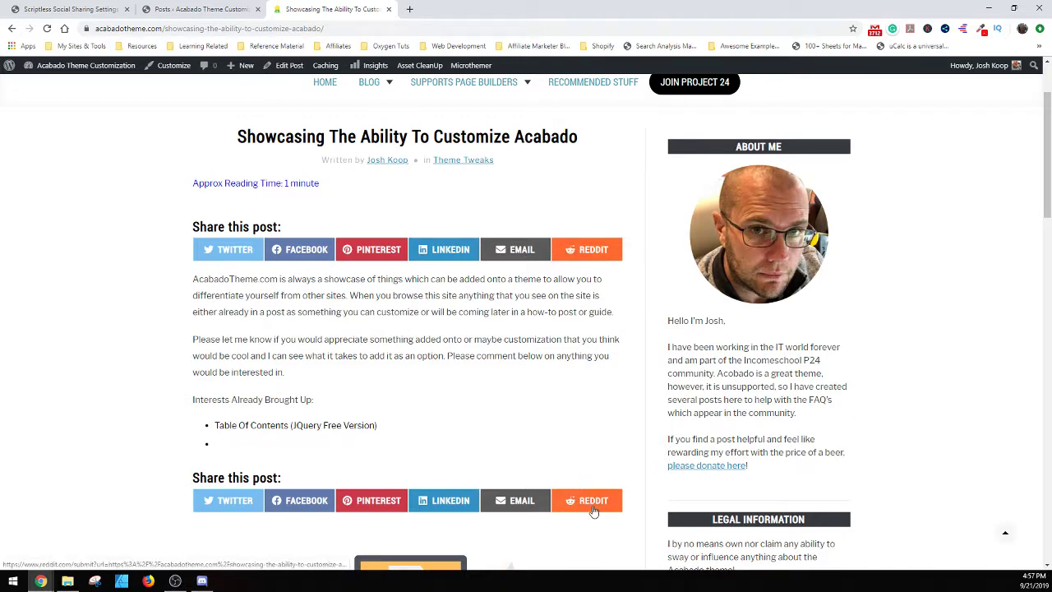
{"action": "scroll", "coordinate": [469, 472], "scroll_direction": "down", "scroll_amount": 2}
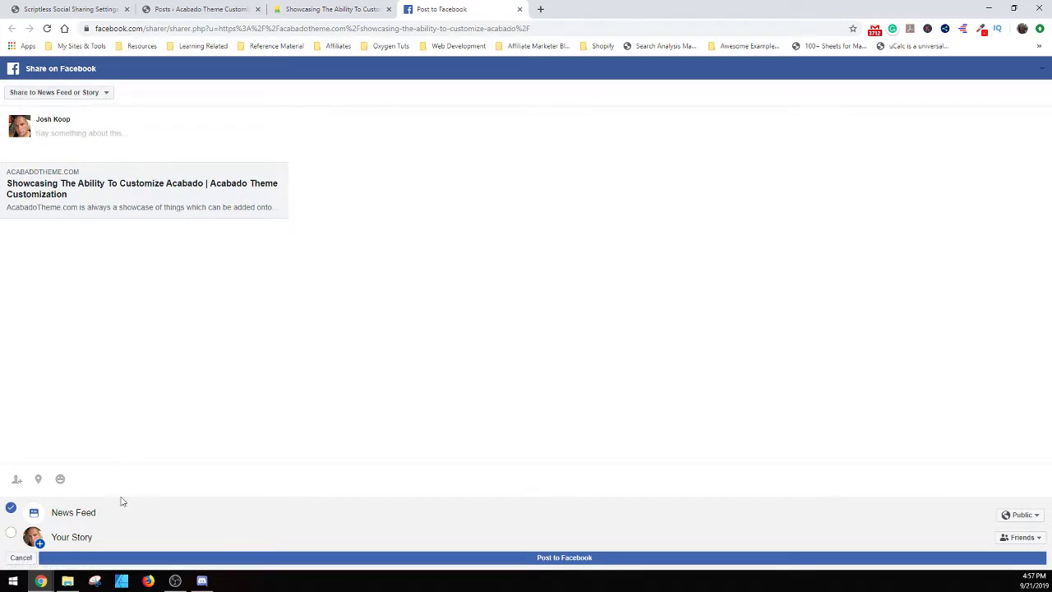
Step: Close the Facebook share tab for the post
{"action": "left_click", "coordinate": [519, 9]}
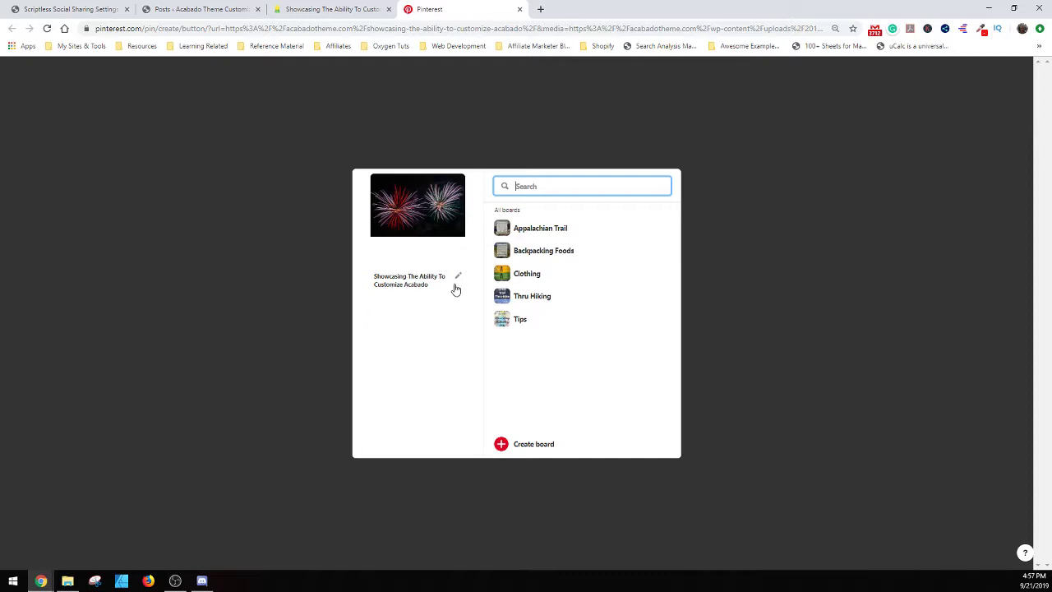
Step: Close the Pinterest pin tab
{"action": "left_click", "coordinate": [520, 9]}
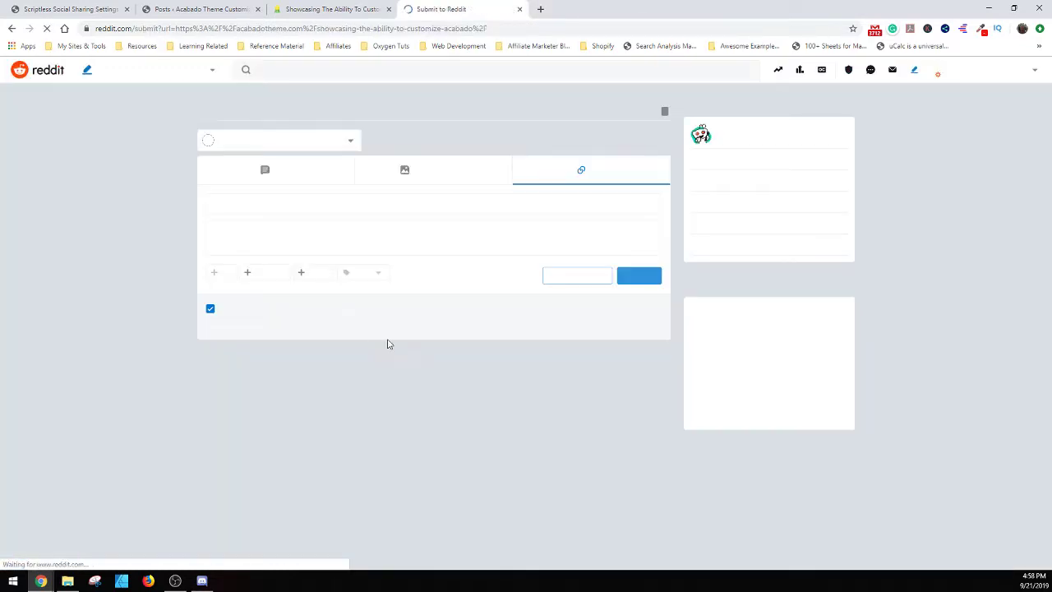
Step: Check the Reddit community list, then close the Reddit and Twitter share tabs
{"action": "left_click", "coordinate": [353, 141]}
{"action": "left_click", "coordinate": [400, 134]}
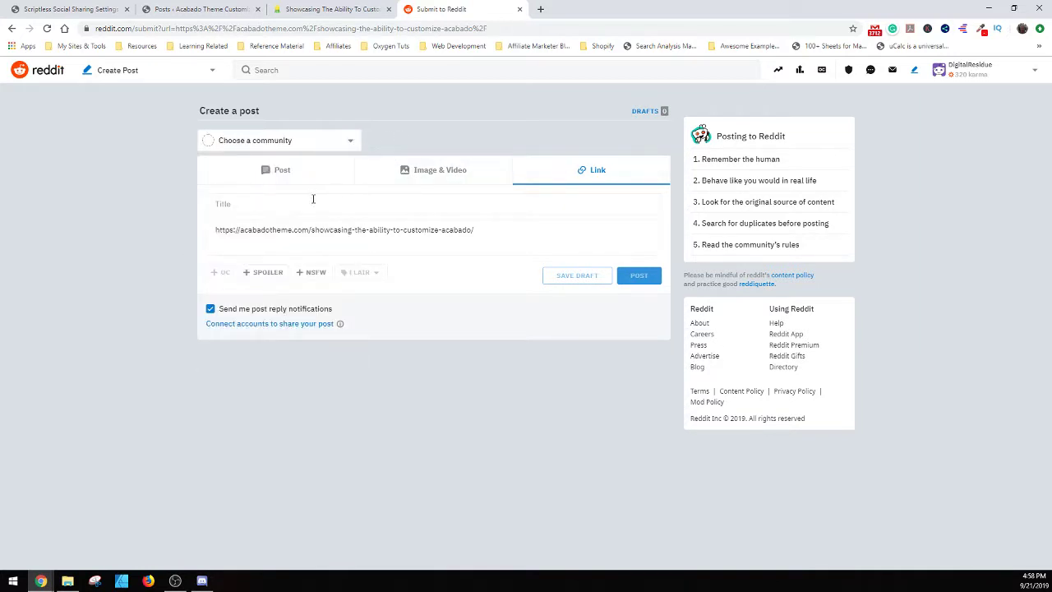
{"action": "left_click", "coordinate": [519, 9]}
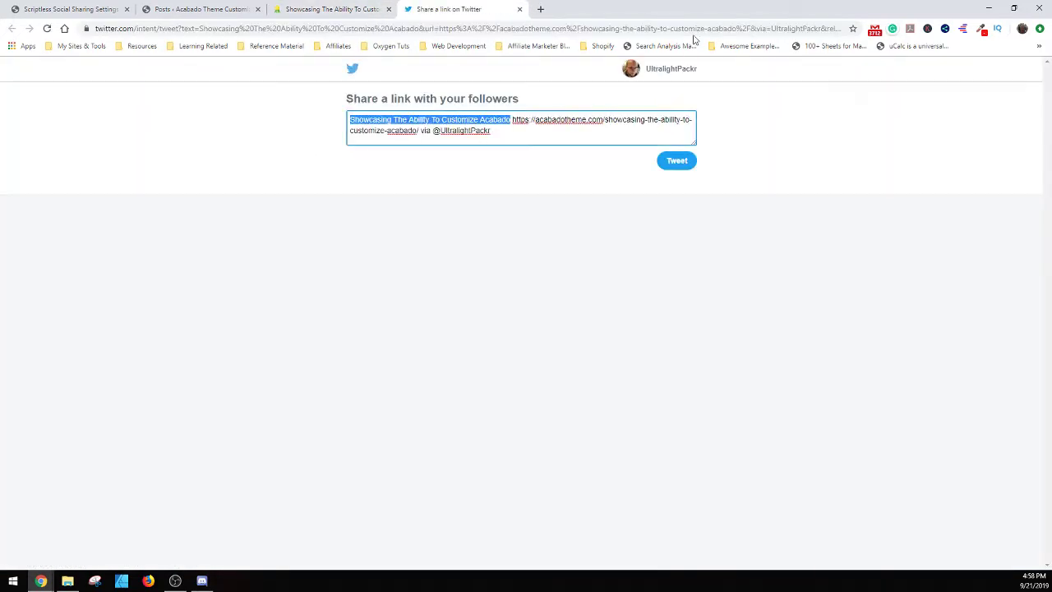
{"action": "left_click", "coordinate": [520, 9]}
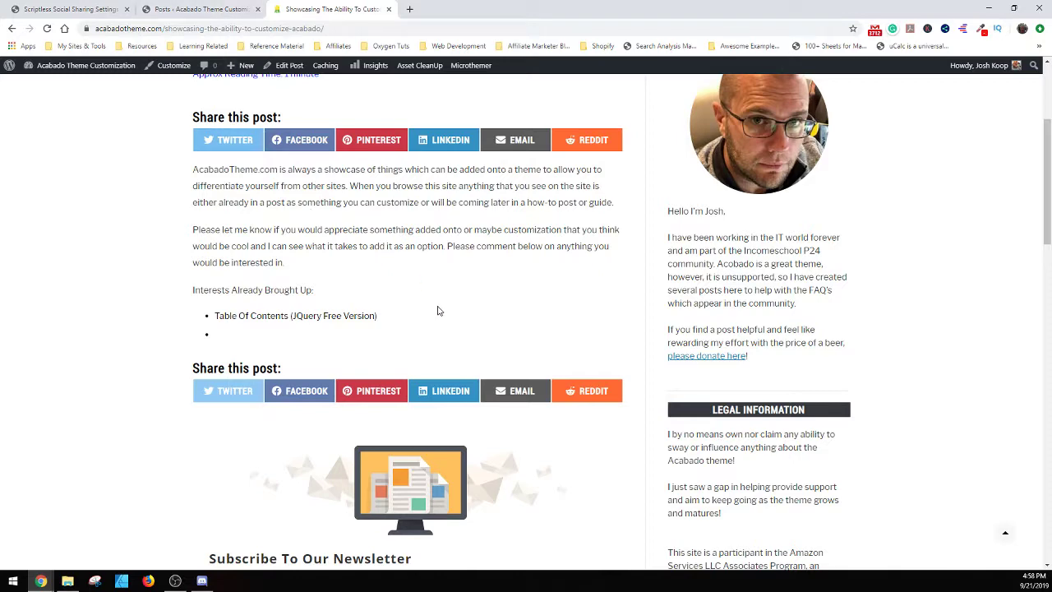
{"action": "scroll", "coordinate": [416, 289], "scroll_direction": "up", "scroll_amount": 3}
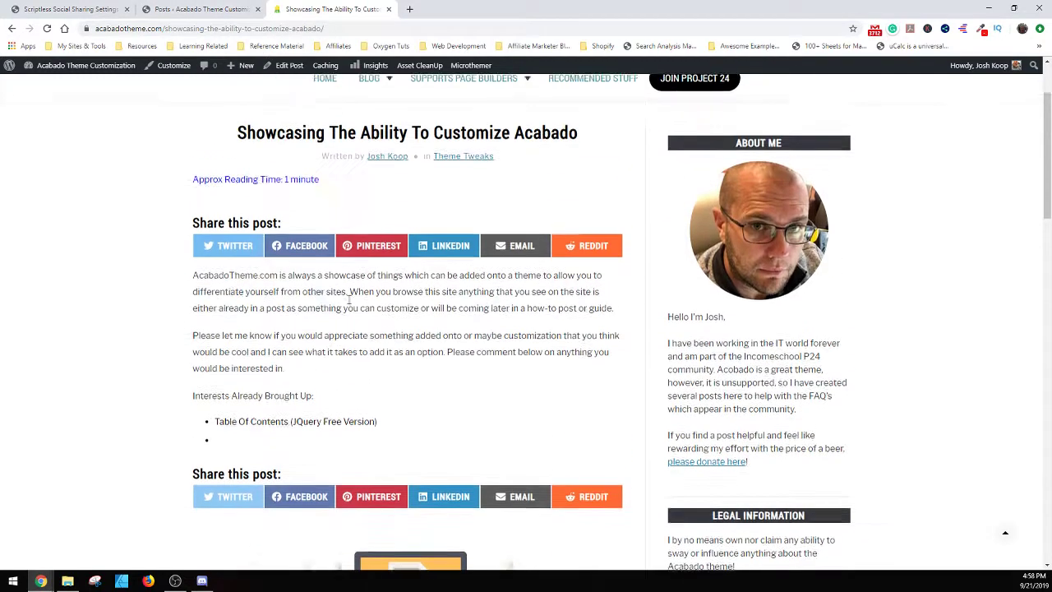